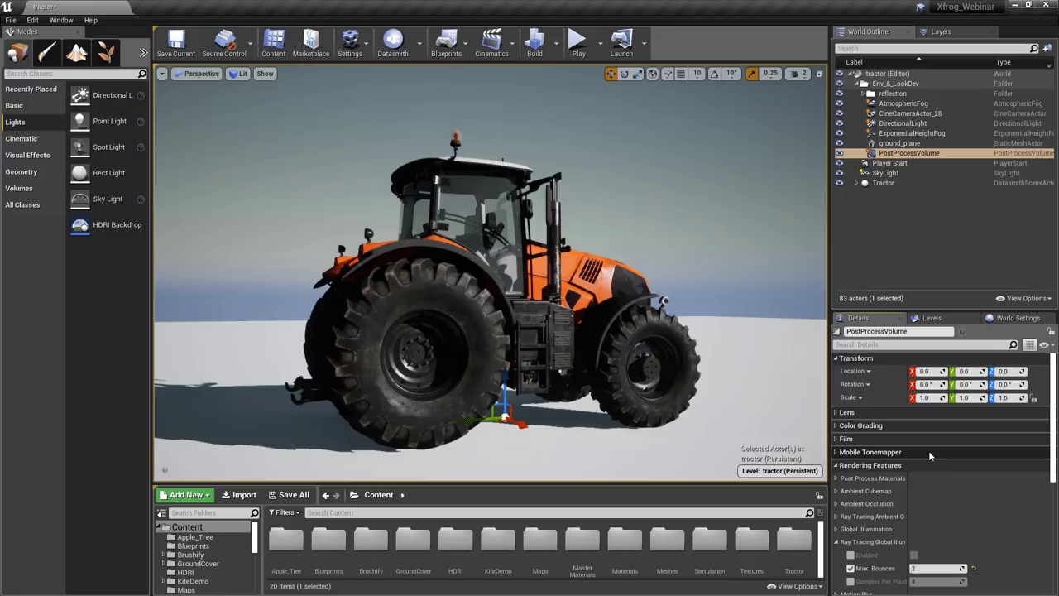
Review Ray Tracing Reflections (max roughness 0.7, 1 bounce) and expand the reflection folder's seven sphere captures
{"action": "left_click_drag", "start_coordinate": [1055, 455], "coordinate": [1057, 528]}
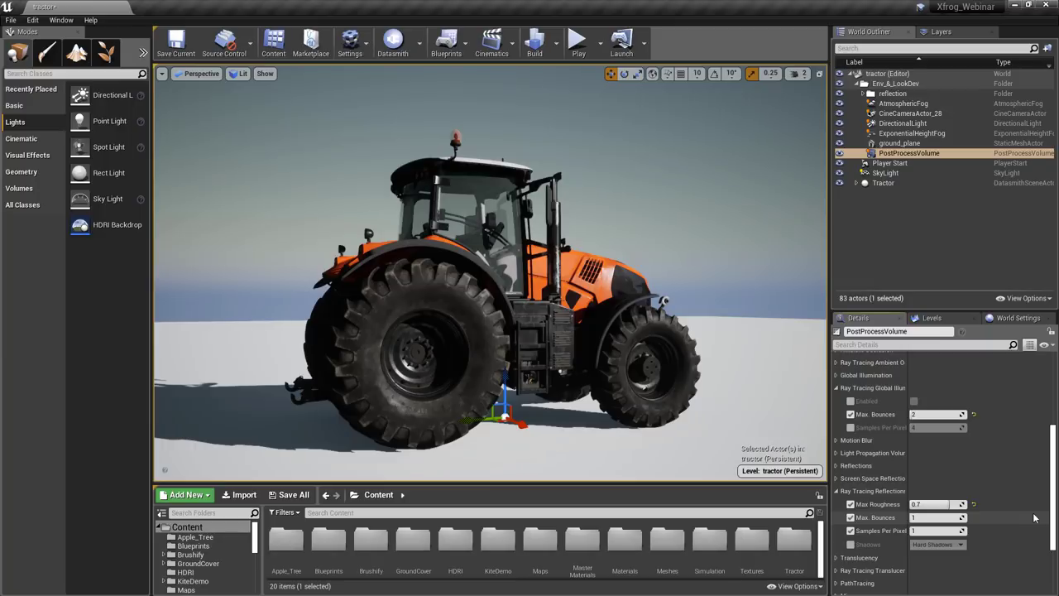
{"action": "left_click", "coordinate": [864, 94]}
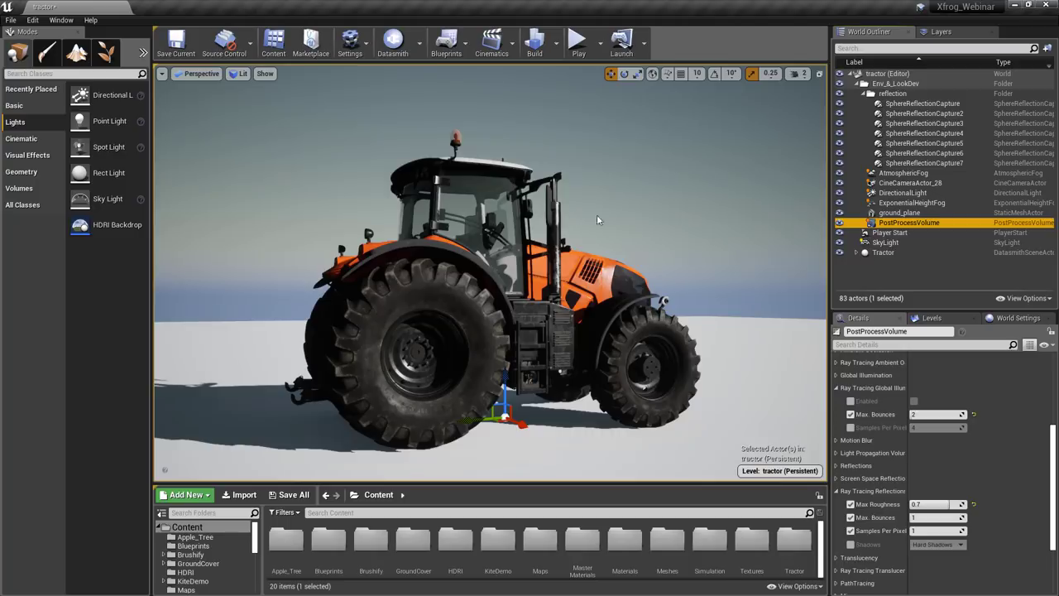
Turn Game View off with G, inspect the rear and front wheel reflection captures, then deselect
{"action": "key", "text": "g"}
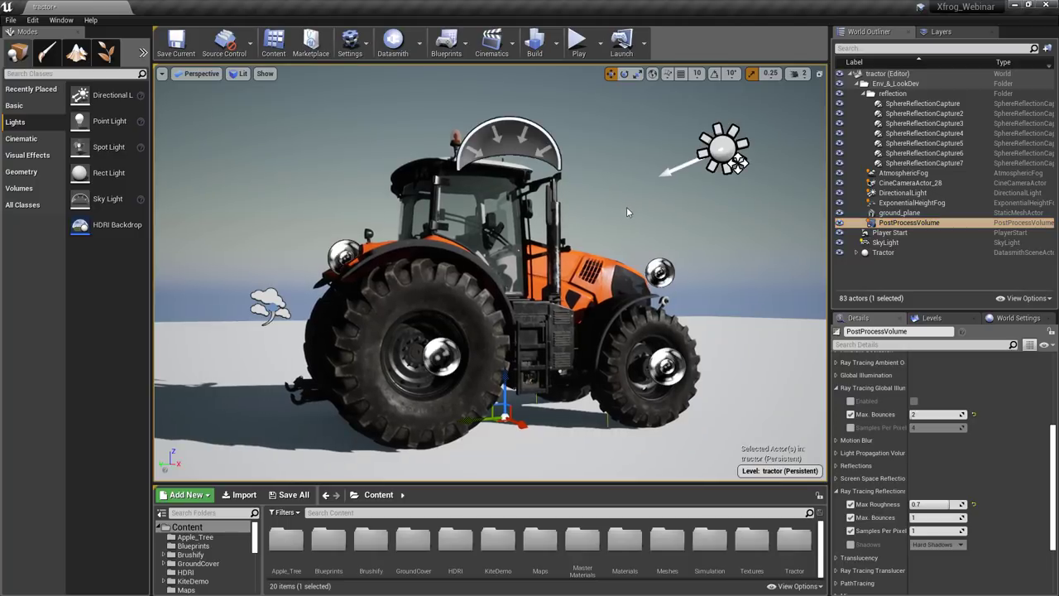
{"action": "left_click", "coordinate": [445, 352]}
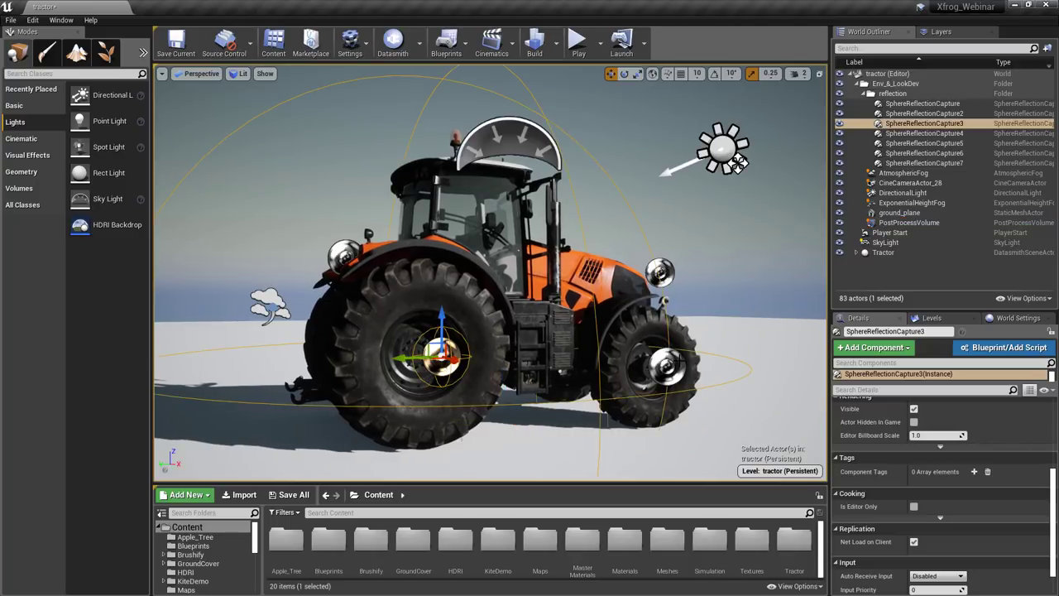
{"action": "left_click", "coordinate": [674, 361]}
{"action": "left_click", "coordinate": [608, 161]}
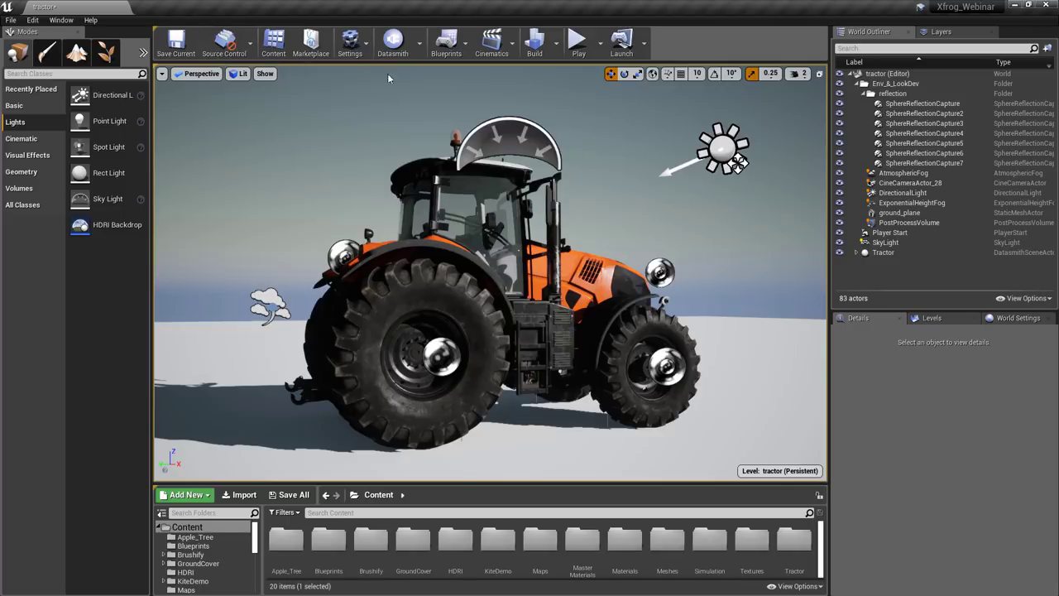
Open Project Settings and filter it by 'reflec', then narrow it to 'buf'
{"action": "left_click", "coordinate": [369, 52]}
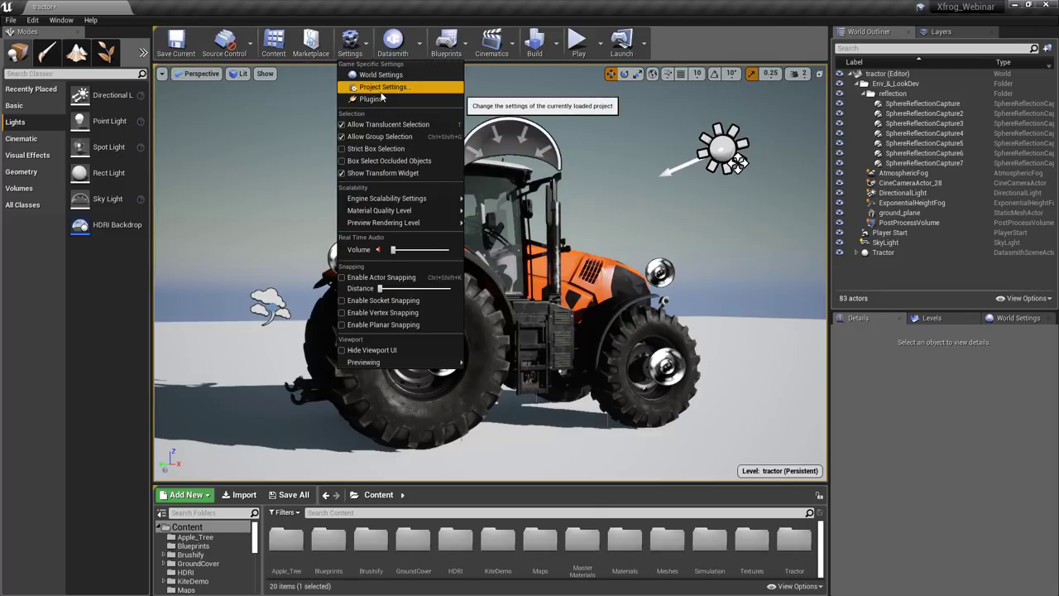
{"action": "left_click", "coordinate": [382, 88]}
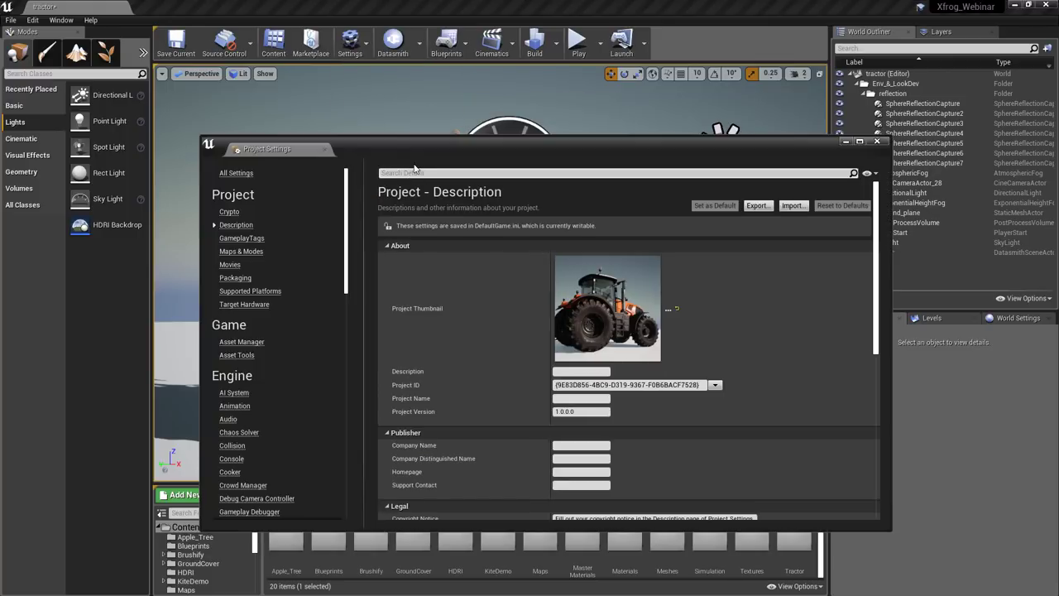
{"action": "type", "text": "reflec"}
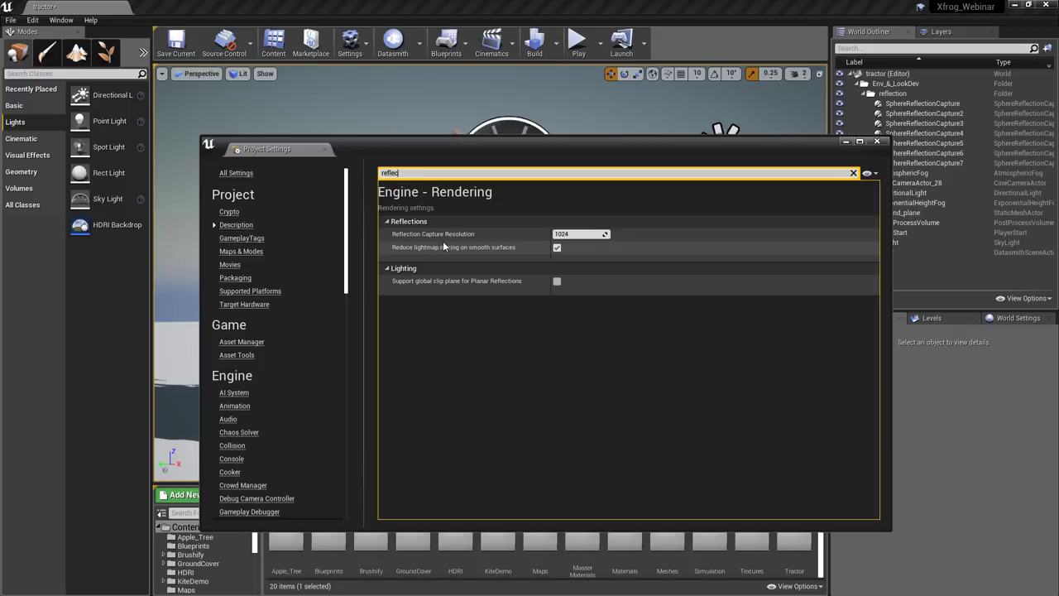
{"action": "double_click", "coordinate": [420, 175]}
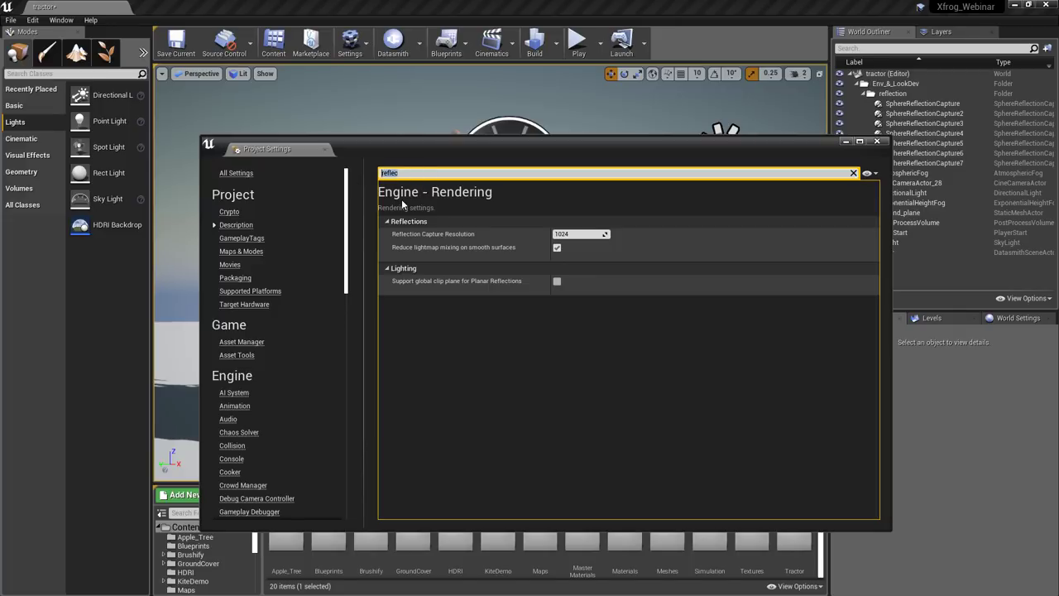
{"action": "type", "text": "buffer"}
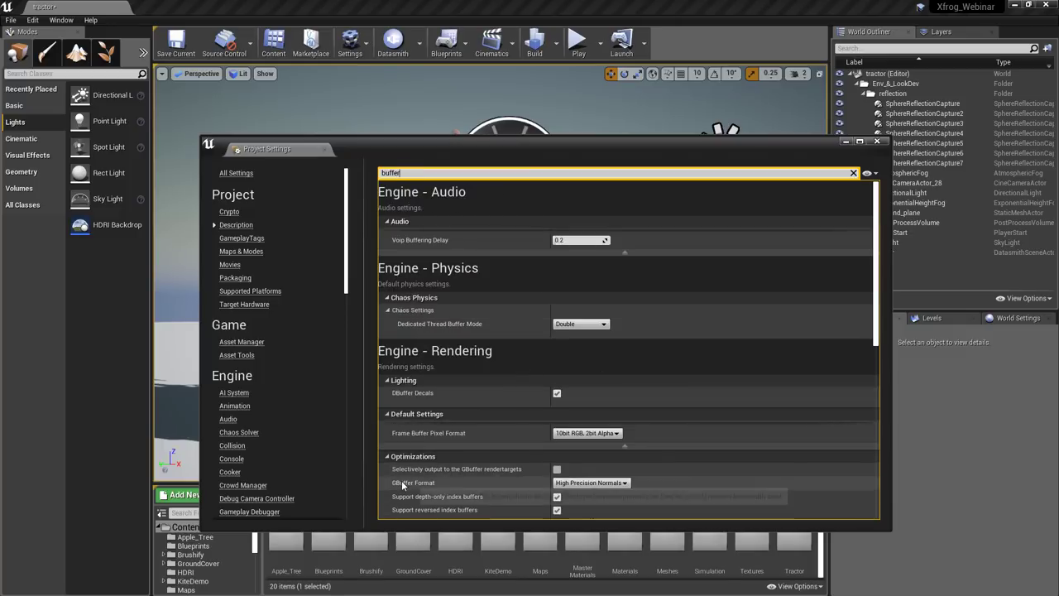
Keep GBuffer Format at High Precision Normals, check the 'clip' settings, and close Project Settings
{"action": "left_click", "coordinate": [600, 485]}
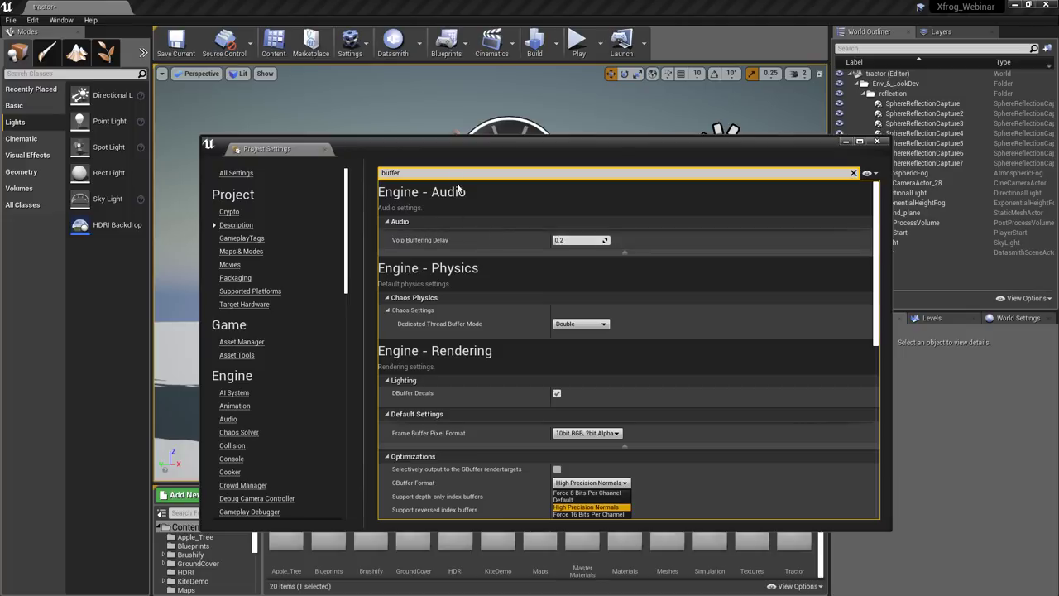
{"action": "left_click", "coordinate": [396, 192]}
{"action": "left_click", "coordinate": [395, 173]}
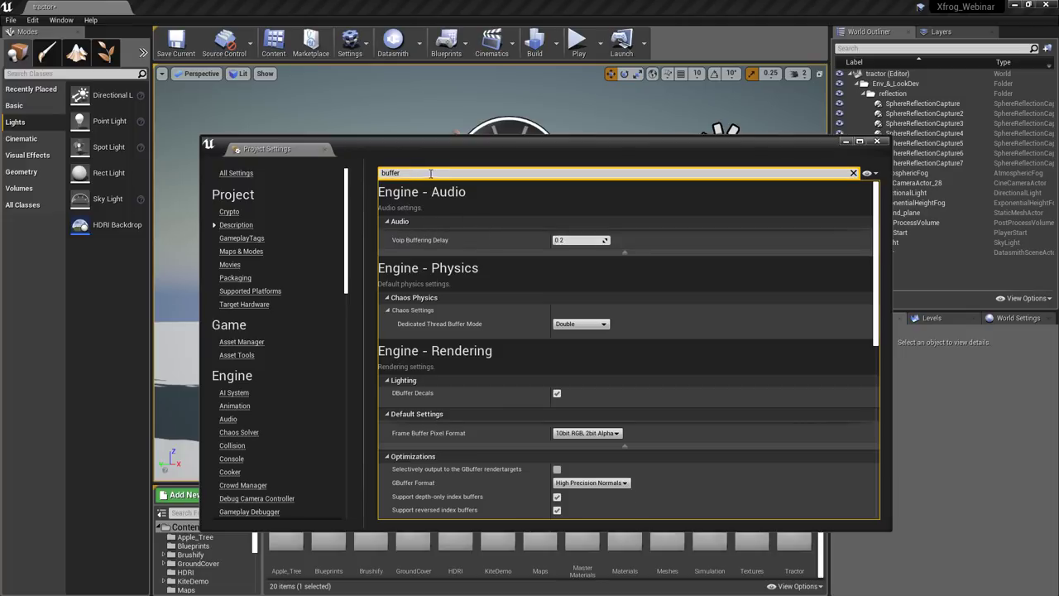
{"action": "type", "text": "clip"}
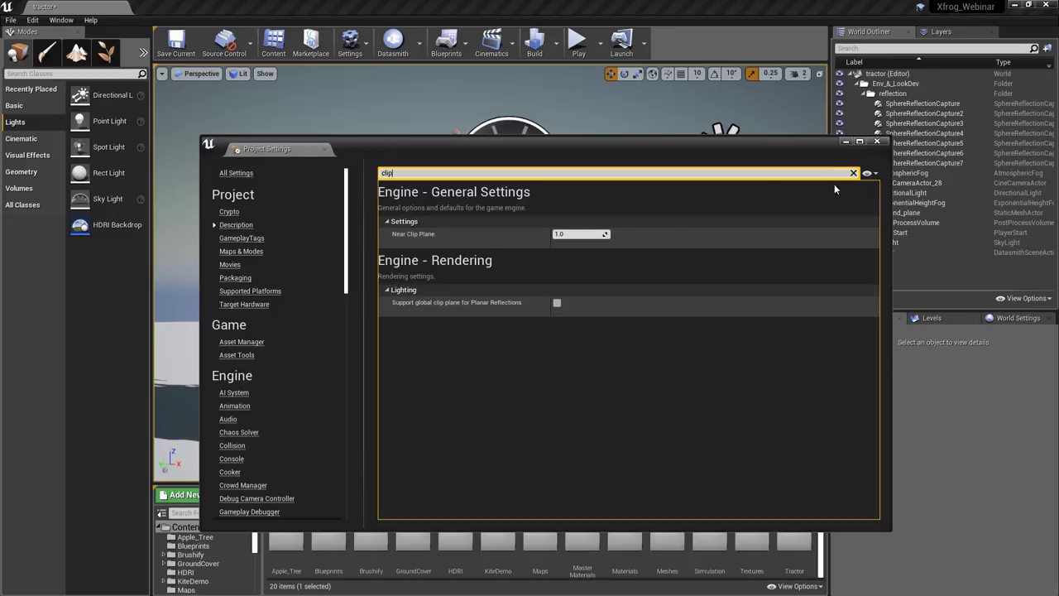
{"action": "left_click", "coordinate": [882, 143]}
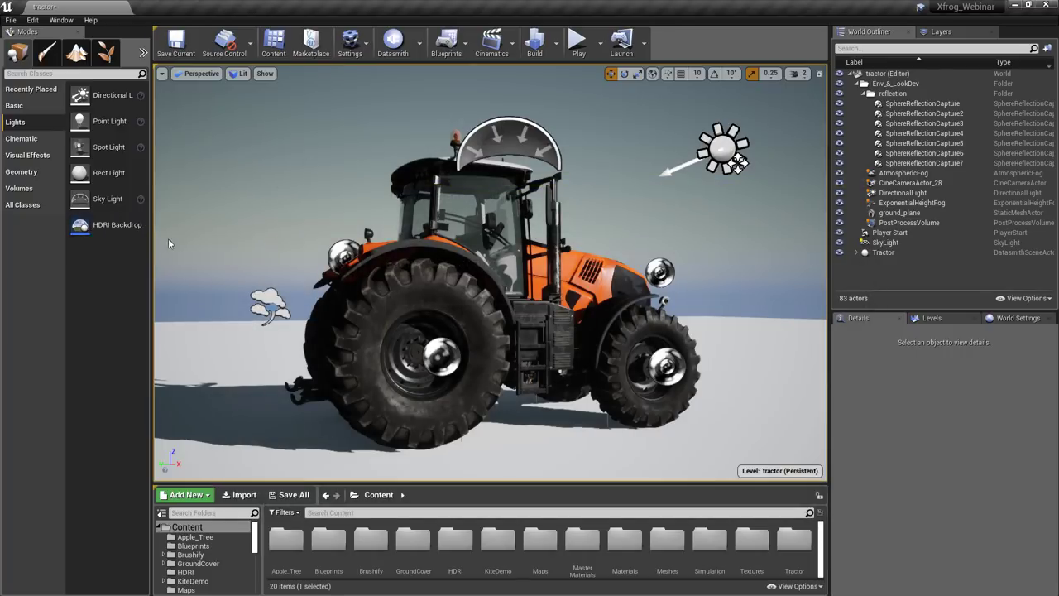
Search Plugins for 'hdr', confirm Built-In HDRIBackdrop is enabled, and close the Plugins window
{"action": "left_click", "coordinate": [350, 41]}
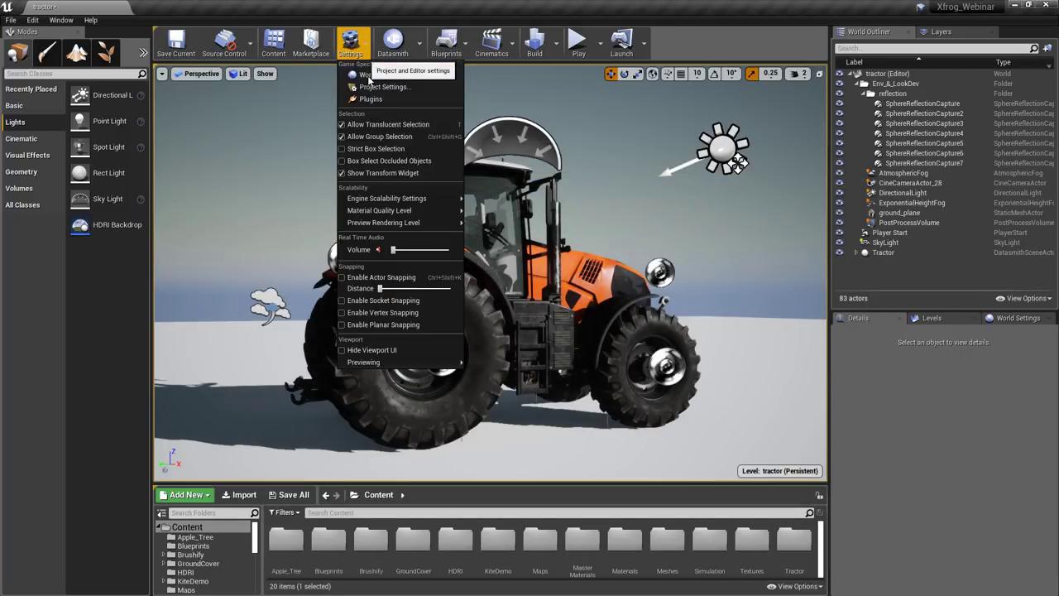
{"action": "left_click", "coordinate": [380, 97]}
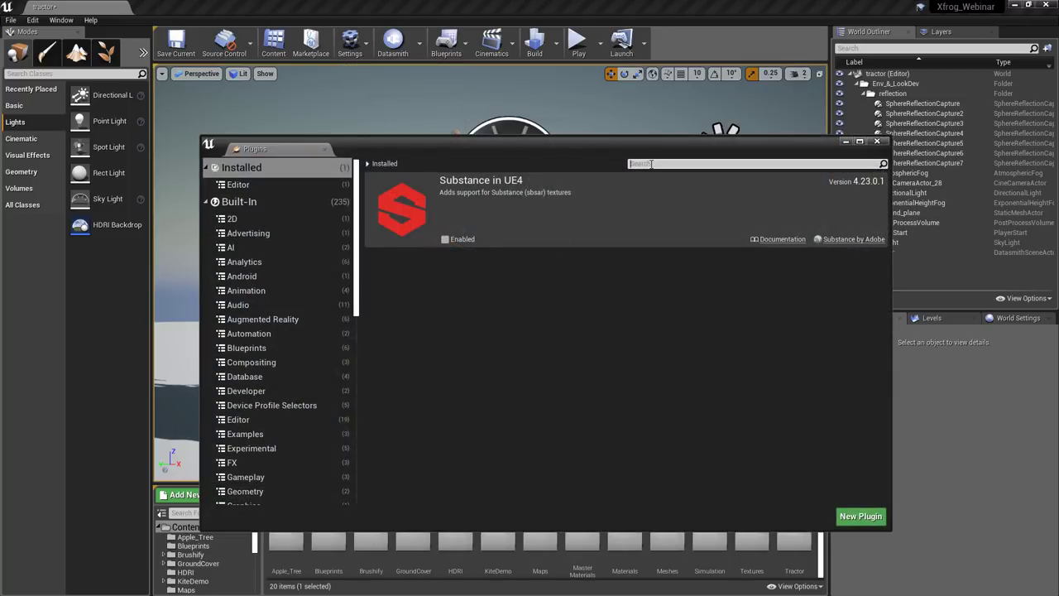
{"action": "left_click", "coordinate": [653, 164]}
{"action": "type", "text": "h"}
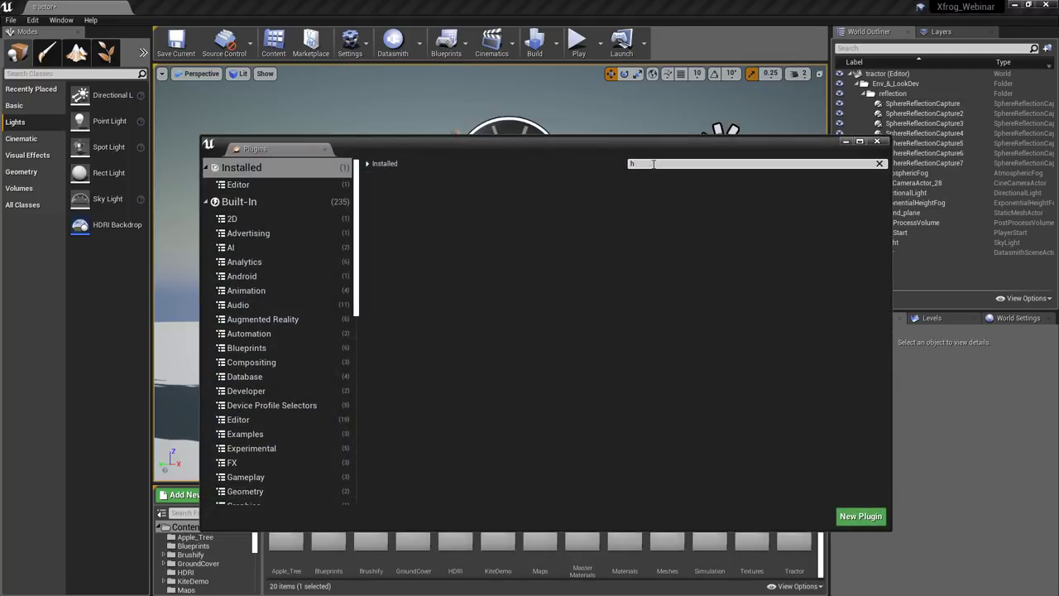
{"action": "type", "text": "dr"}
{"action": "left_click", "coordinate": [249, 203]}
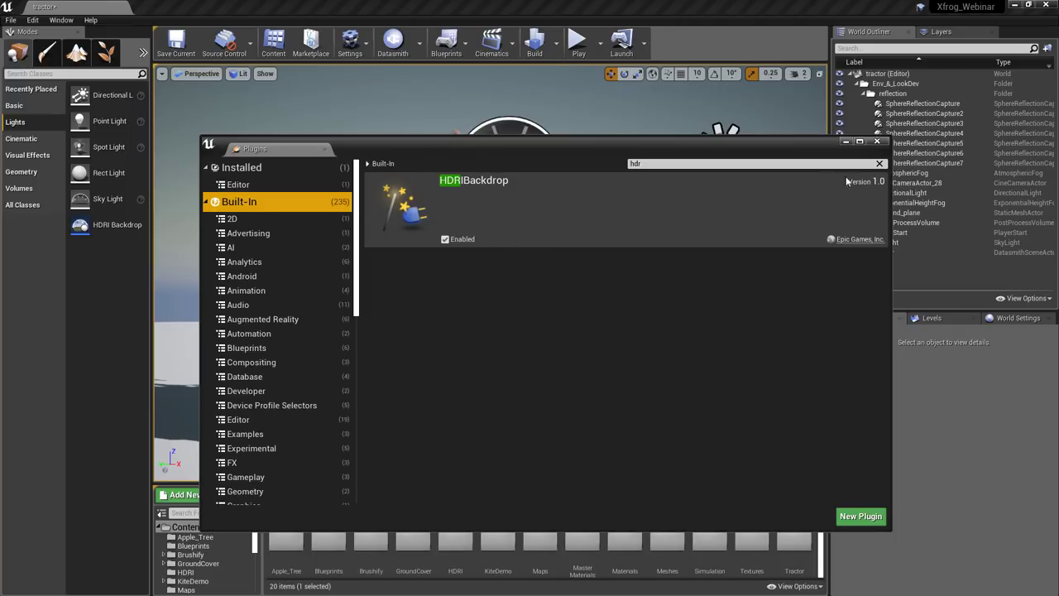
{"action": "left_click", "coordinate": [878, 141]}
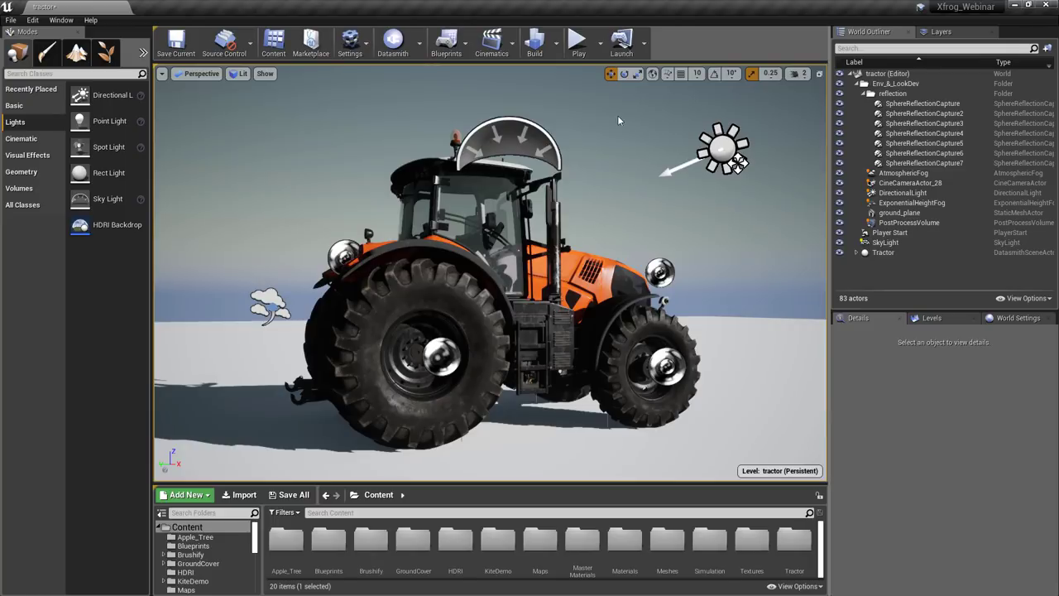
Set the directional light's temperature to 4000 K, then switch Use Temperature off
{"action": "left_click", "coordinate": [723, 147]}
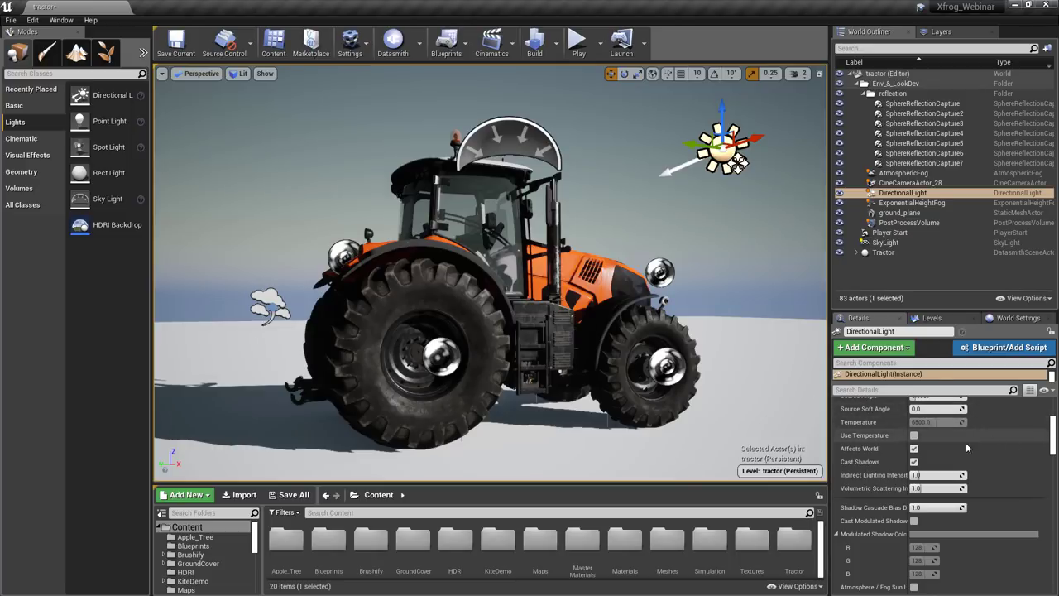
{"action": "left_click", "coordinate": [914, 436]}
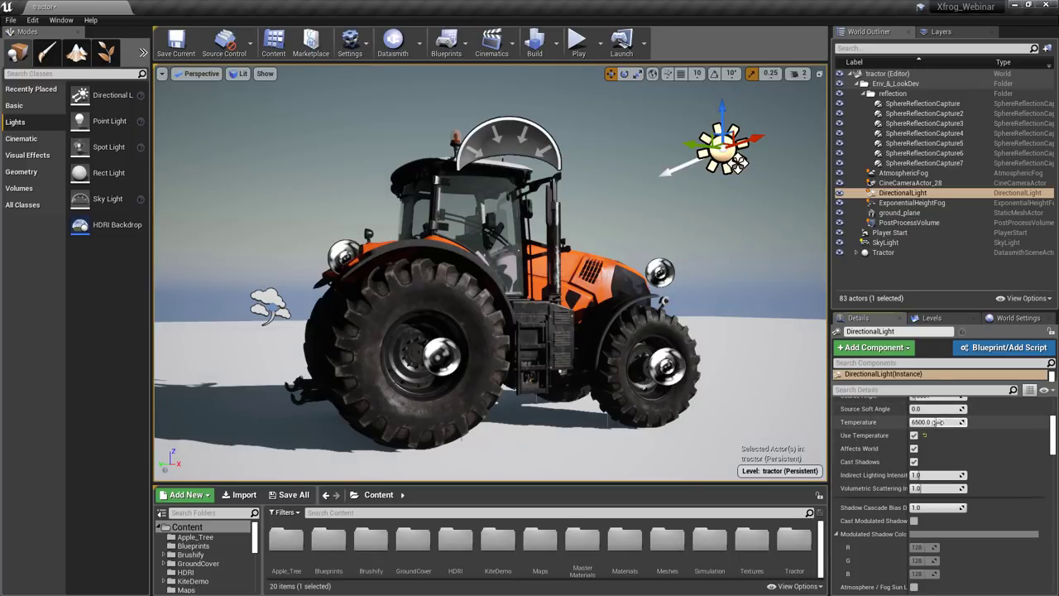
{"action": "type", "text": "56"}
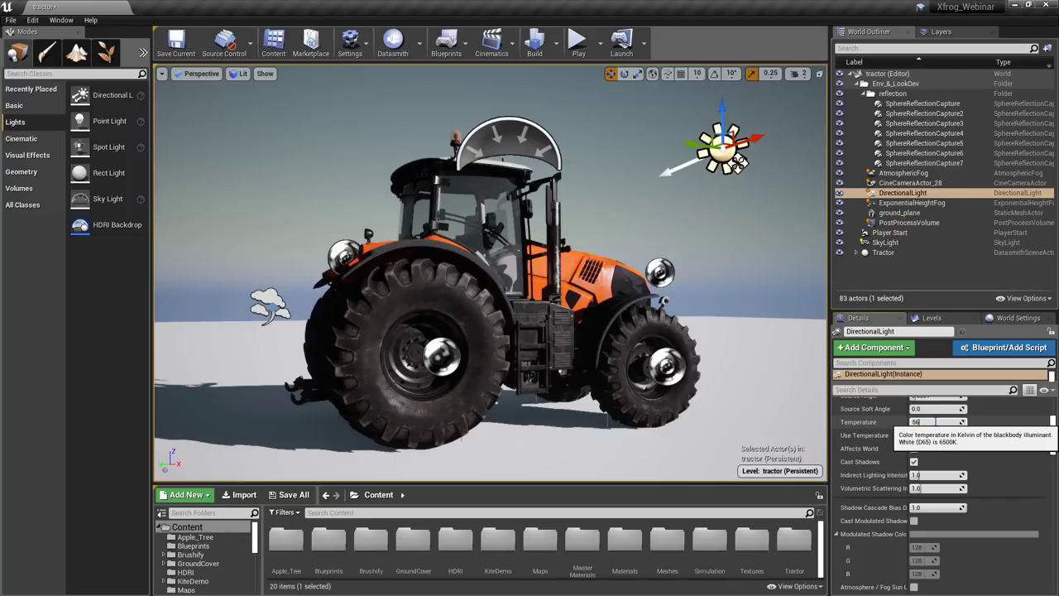
{"action": "type", "text": "00"}
{"action": "key", "text": "Return"}
{"action": "type", "text": "400"}
{"action": "key", "text": "Return"}
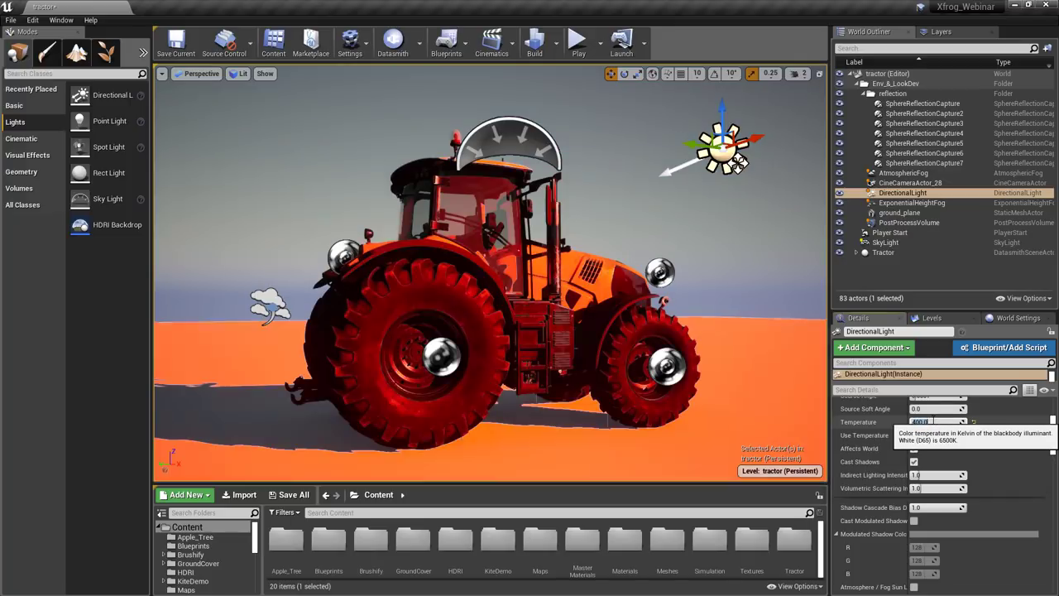
{"action": "left_click", "coordinate": [920, 423]}
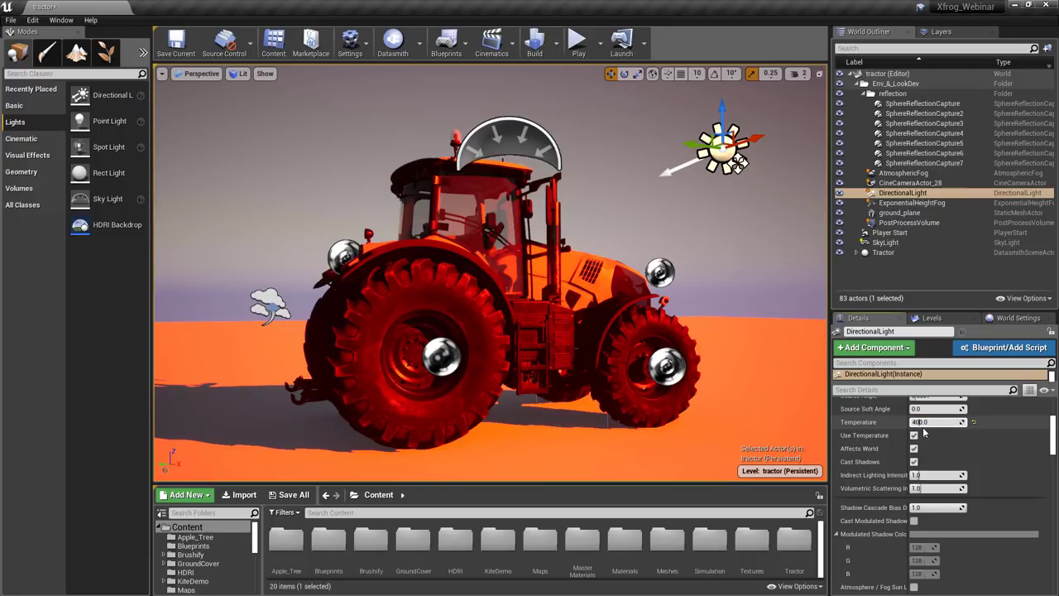
{"action": "type", "text": "0"}
{"action": "key", "text": "Return"}
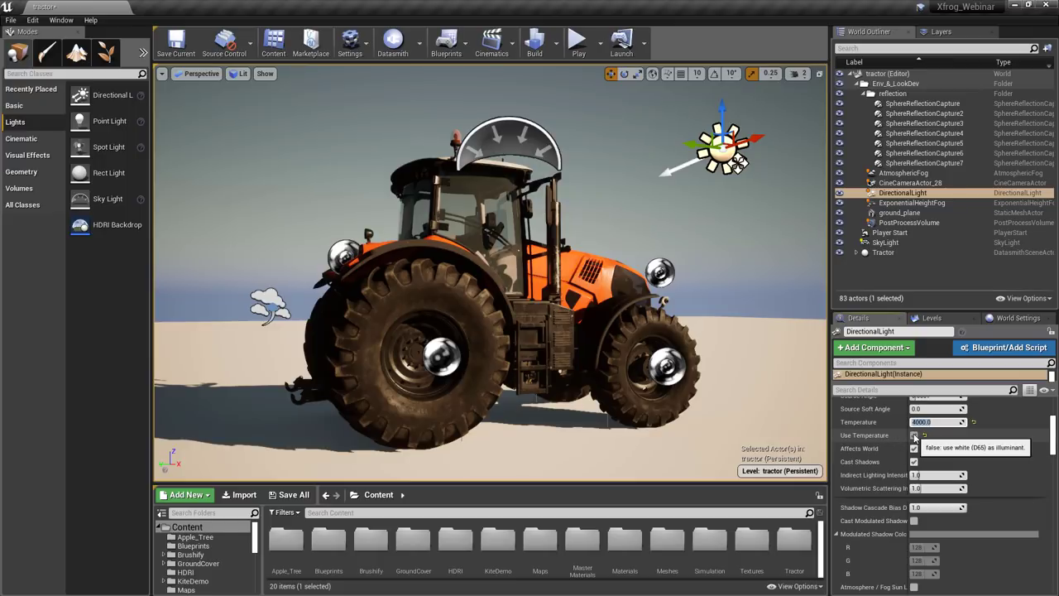
{"action": "left_click", "coordinate": [915, 435]}
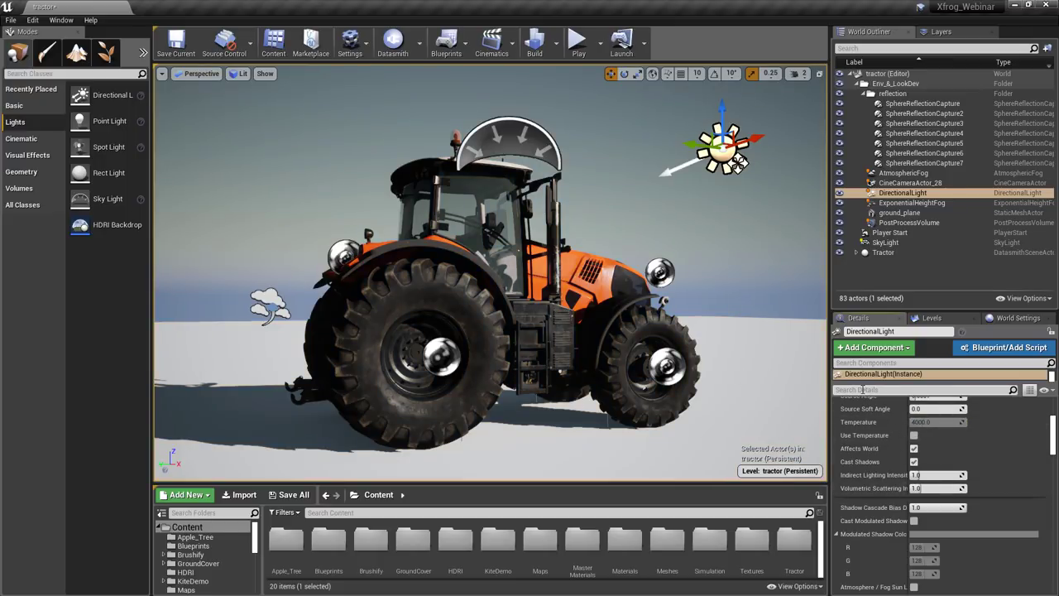
Filter the light's Details by 'sun', enable Atmosphere / Fog Sun Light, and select AtmosphericFog
{"action": "left_click", "coordinate": [860, 389]}
{"action": "type", "text": "sun"}
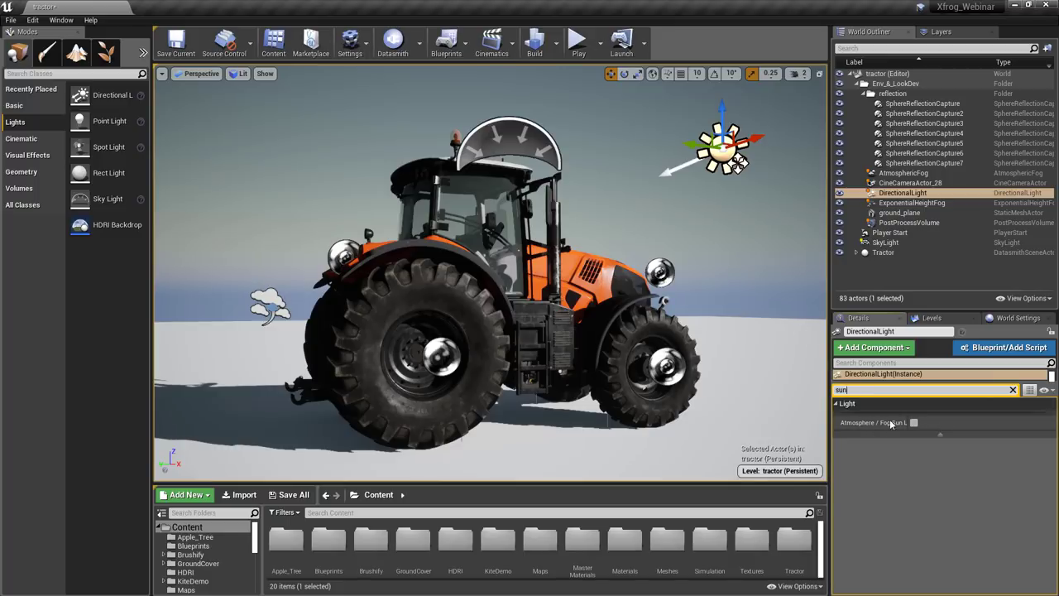
{"action": "left_click_drag", "start_coordinate": [920, 425], "coordinate": [932, 425]}
{"action": "left_click", "coordinate": [933, 423]}
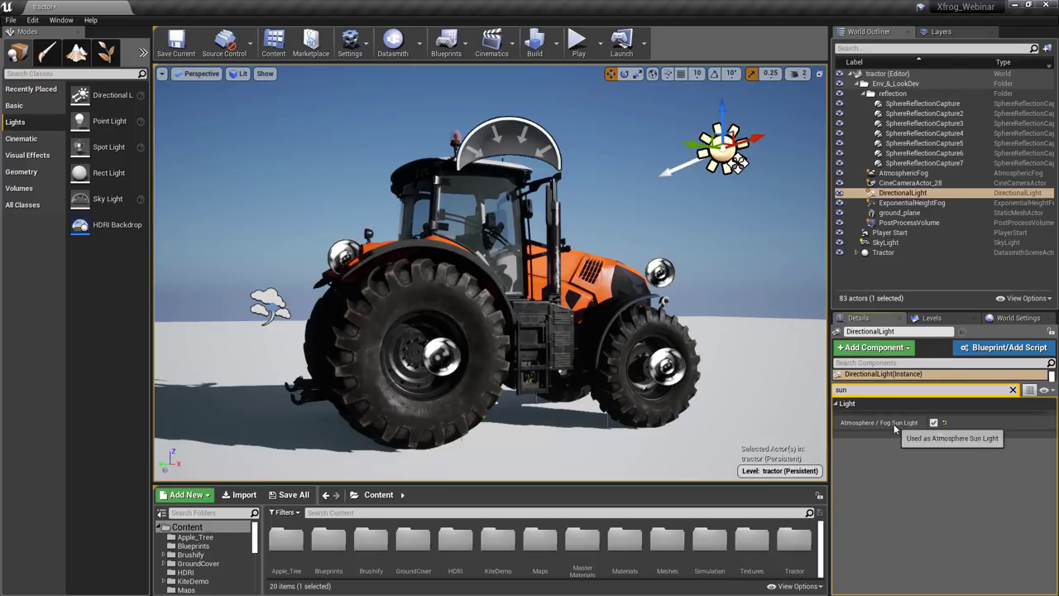
{"action": "left_click", "coordinate": [904, 173]}
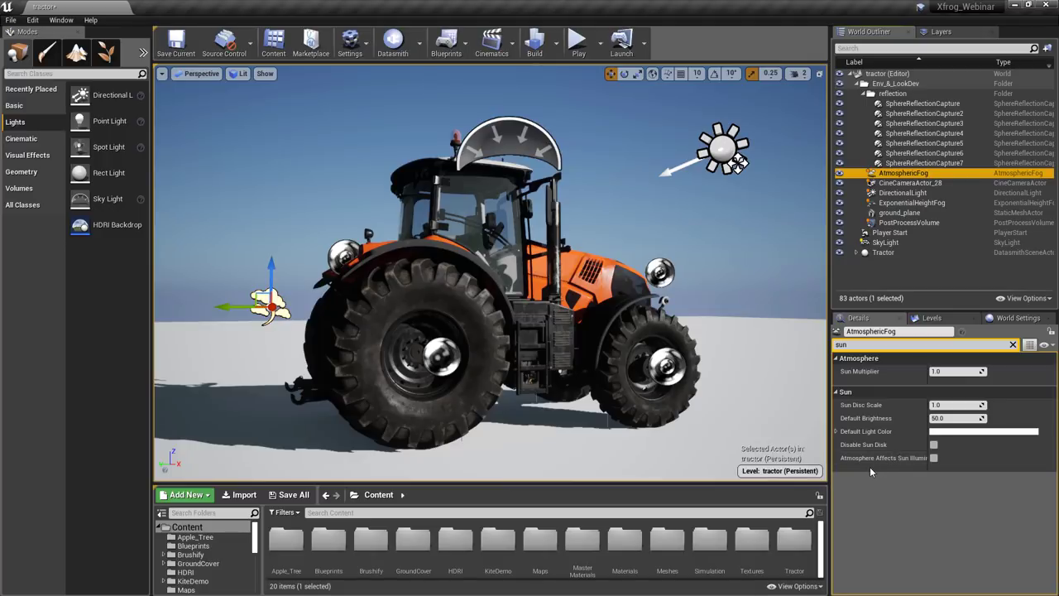
Enable Atmosphere Affects Sun Illuminance and rotate the directional light lower toward the horizon
{"action": "left_click", "coordinate": [933, 458]}
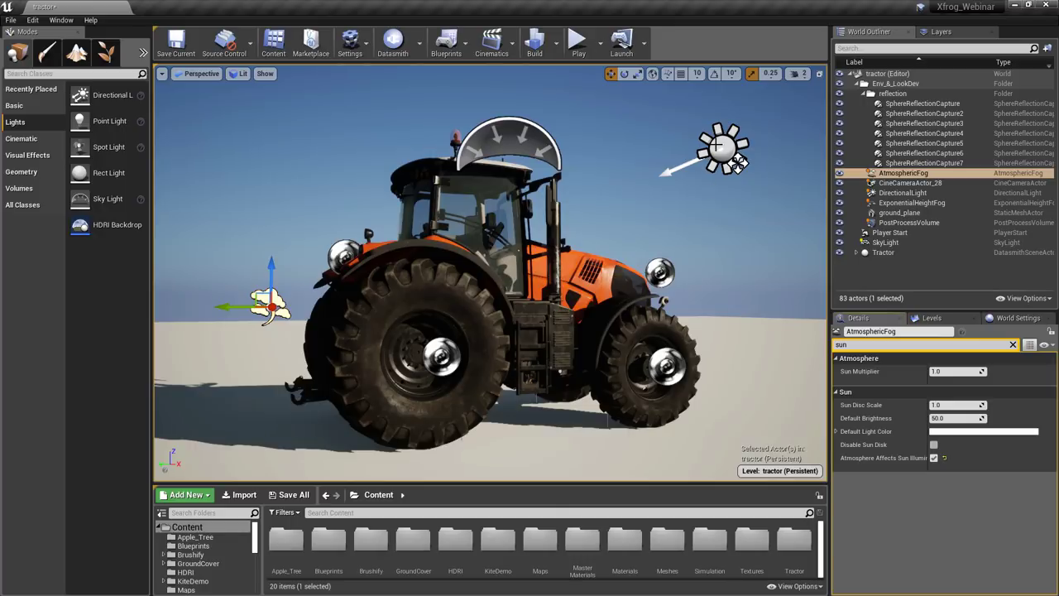
{"action": "left_click", "coordinate": [723, 146]}
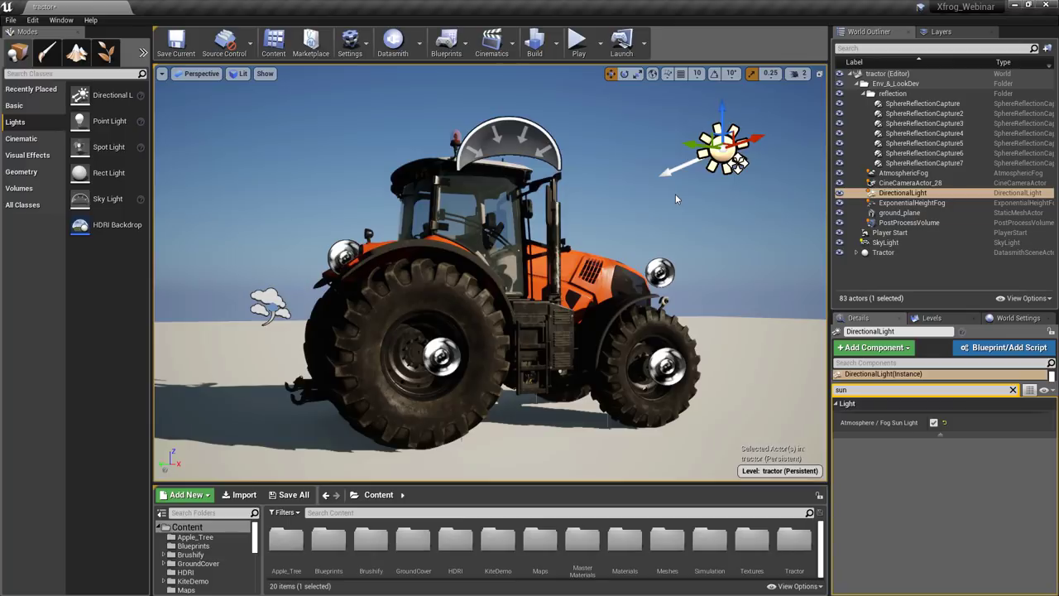
{"action": "key", "text": "e"}
{"action": "left_click_drag", "start_coordinate": [748, 190], "coordinate": [719, 215]}
{"action": "mouse_move", "coordinate": [736, 161]}
{"action": "left_mouse_down"}
{"action": "mouse_move", "coordinate": [725, 229]}
{"action": "mouse_move", "coordinate": [745, 186]}
{"action": "mouse_move", "coordinate": [774, 181]}
{"action": "mouse_move", "coordinate": [701, 159]}
{"action": "mouse_move", "coordinate": [745, 142]}
{"action": "left_mouse_up"}
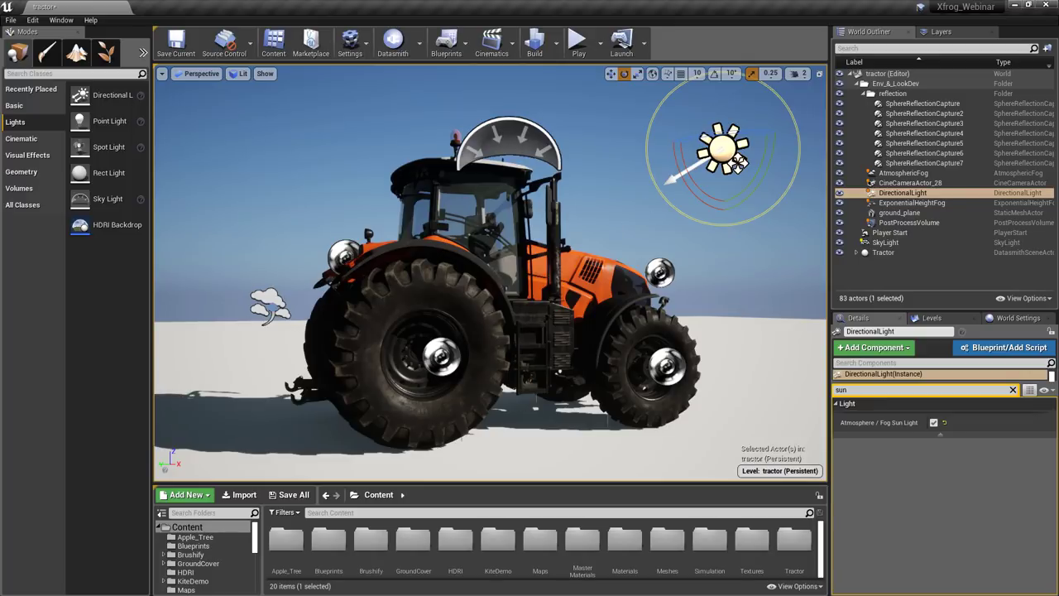
{"action": "left_click_drag", "start_coordinate": [744, 145], "coordinate": [750, 146]}
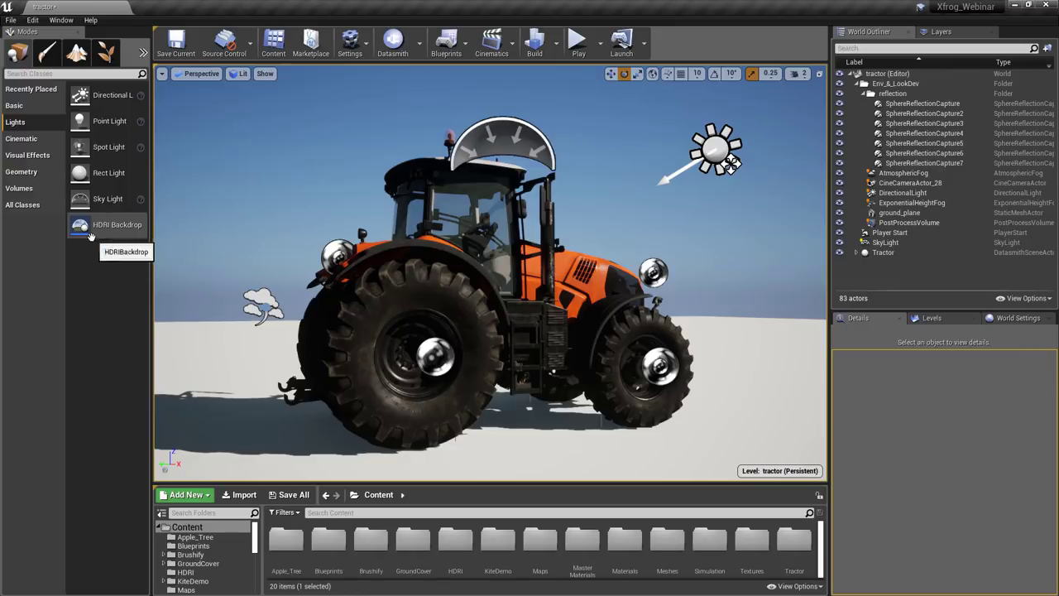
Place an HDRI Backdrop, clear the Details filter, reset its location to 0, 0, 0, and expand components
{"action": "left_click_drag", "start_coordinate": [335, 364], "coordinate": [336, 365]}
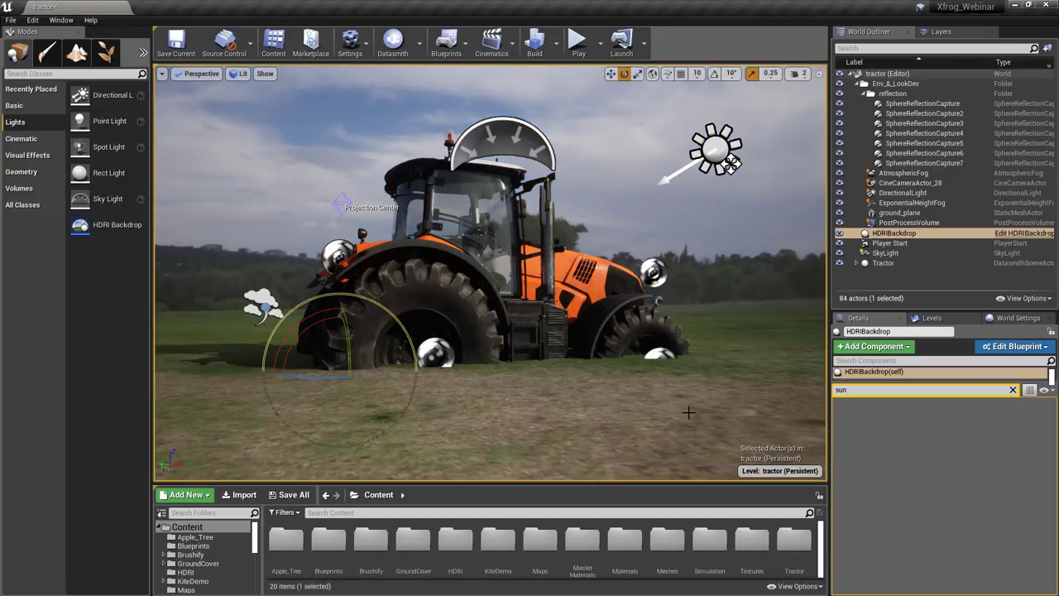
{"action": "type", "text": "sun"}
{"action": "left_click", "coordinate": [1013, 389]}
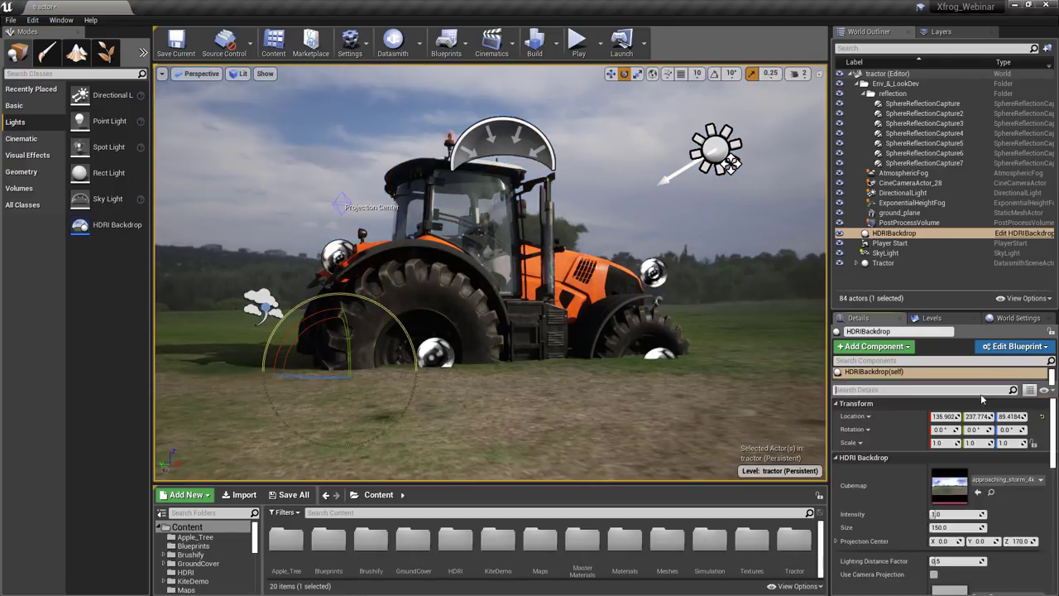
{"action": "left_click", "coordinate": [1043, 417]}
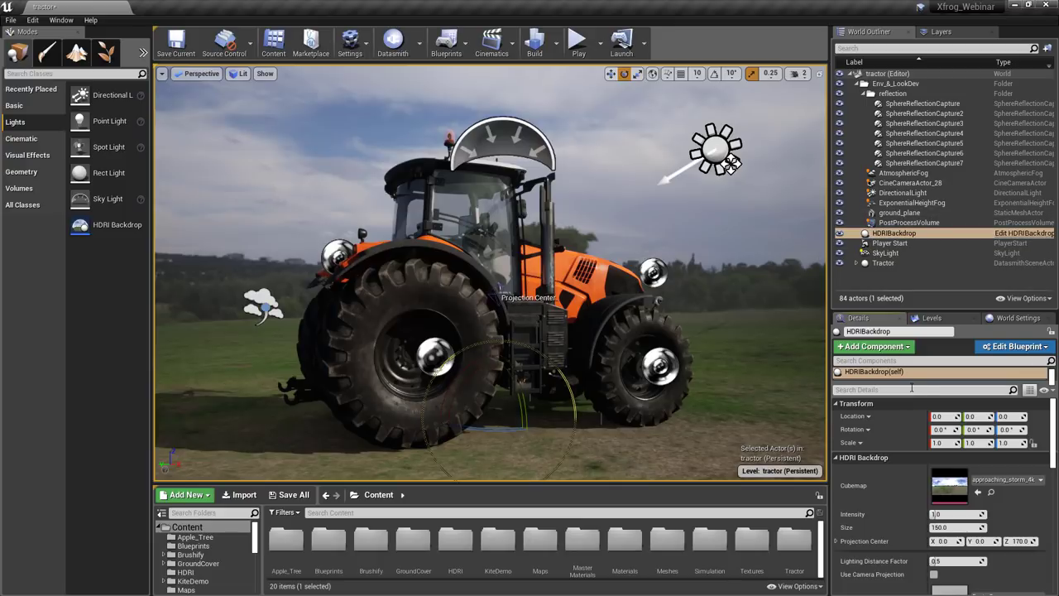
{"action": "left_click_drag", "start_coordinate": [915, 386], "coordinate": [917, 422]}
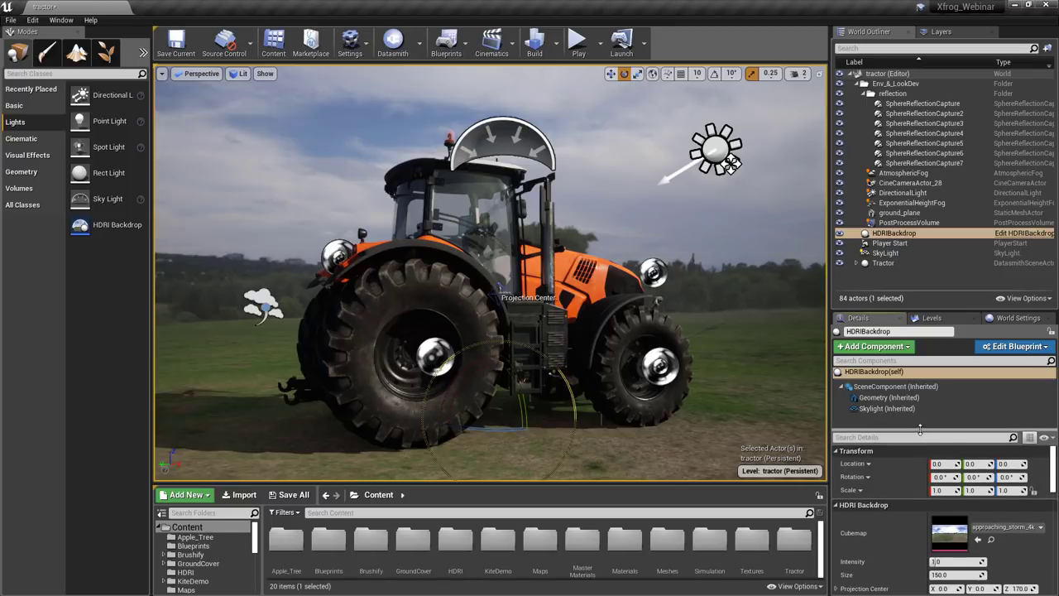
Inspect the backdrop's Geometry and Skylight components, then select the directional light (intensity 15.0 lux)
{"action": "left_click", "coordinate": [889, 397]}
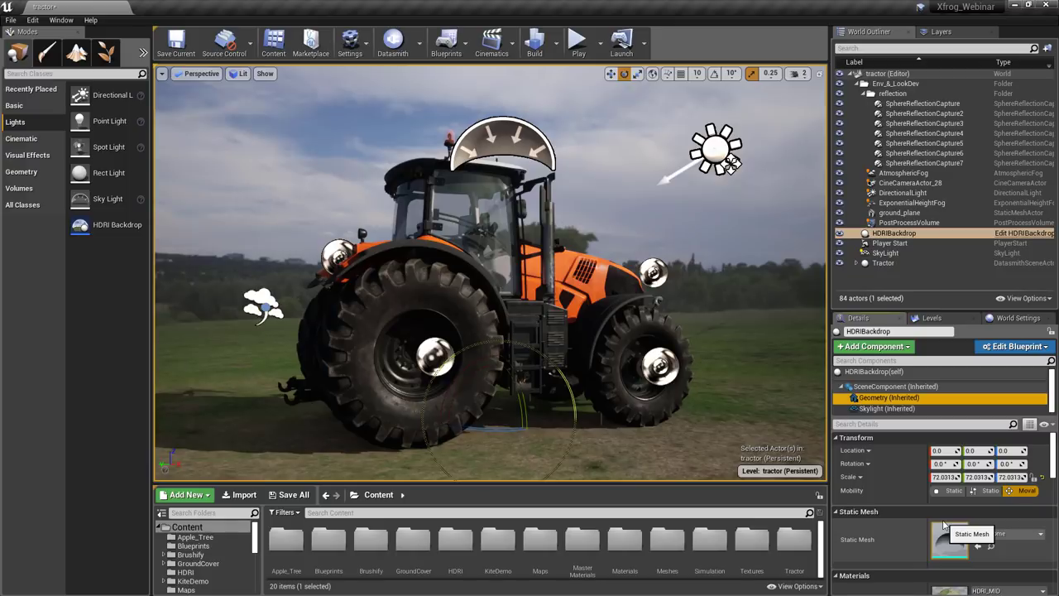
{"action": "left_click", "coordinate": [886, 408]}
{"action": "left_click_drag", "start_coordinate": [1054, 455], "coordinate": [1056, 486]}
{"action": "scroll", "coordinate": [1055, 487], "scroll_direction": "up", "scroll_amount": 1}
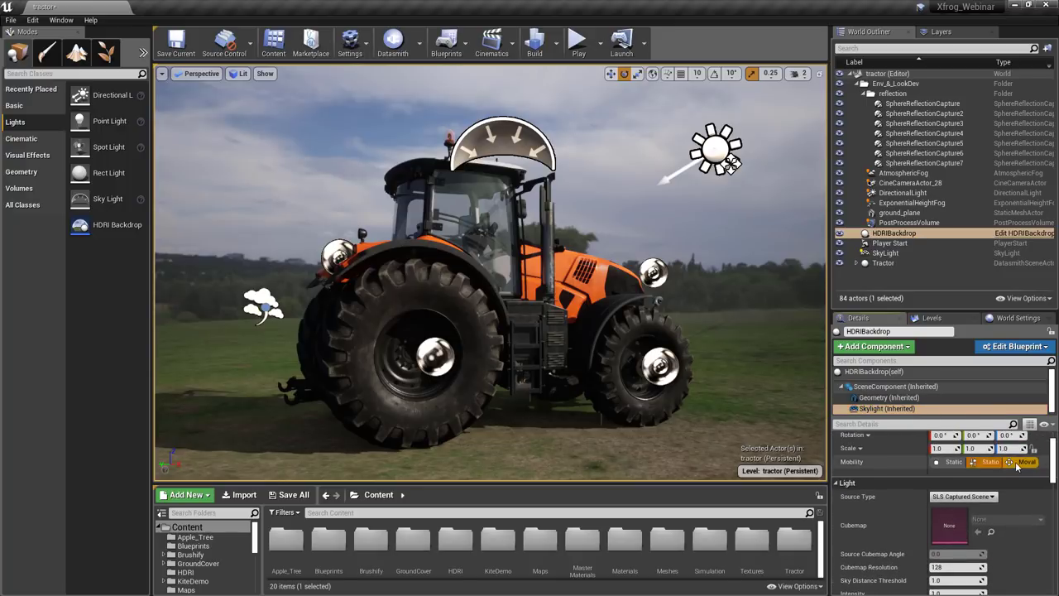
{"action": "left_click", "coordinate": [732, 163]}
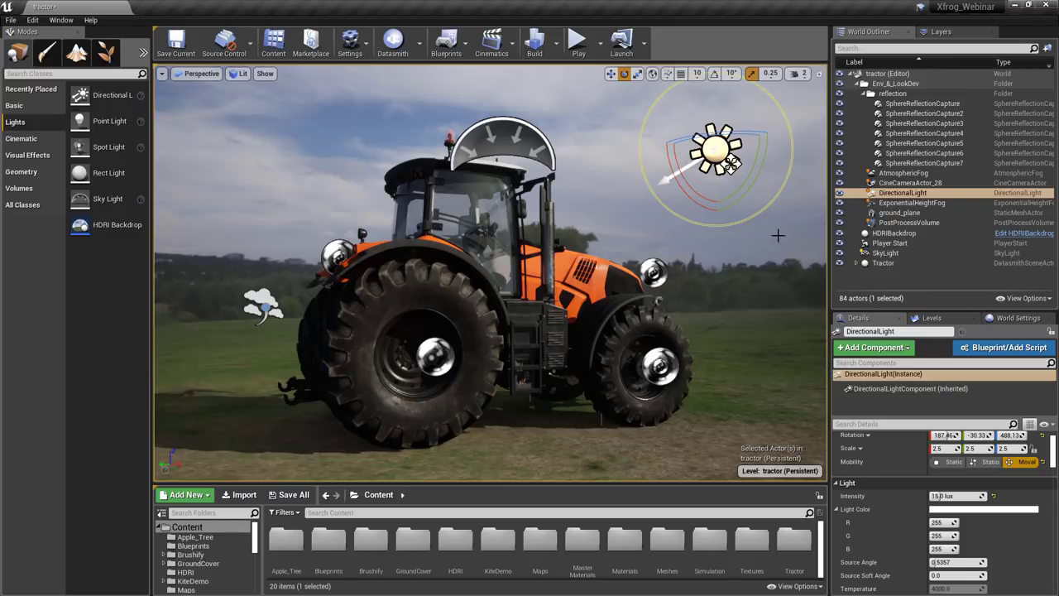
Select the SkyLight actor in the World Outliner and delete it from the level
{"action": "left_click", "coordinate": [883, 254]}
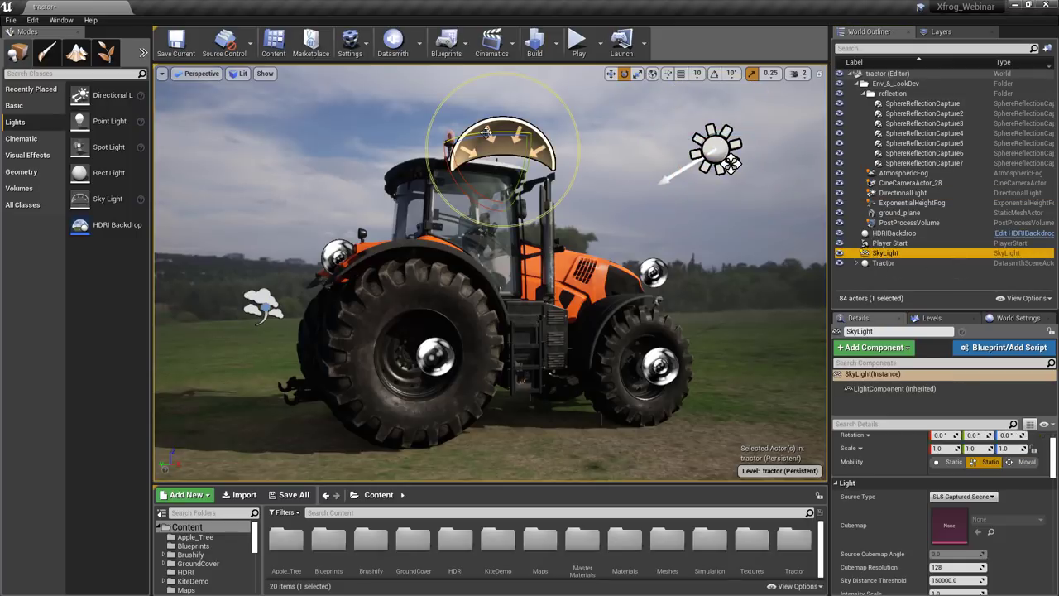
{"action": "key", "text": "Delete"}
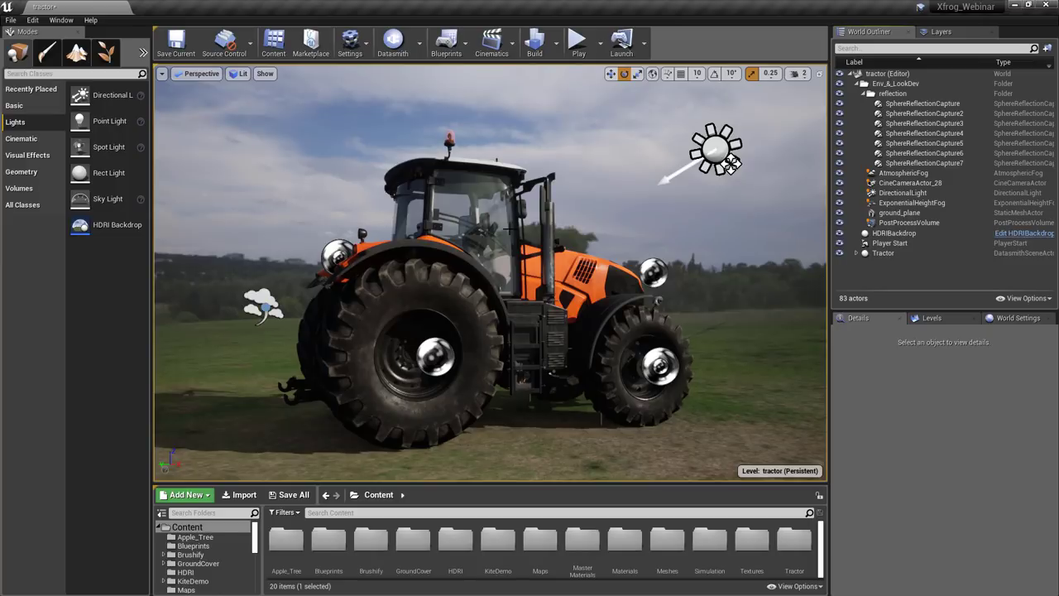
{"action": "left_click", "coordinate": [243, 74]}
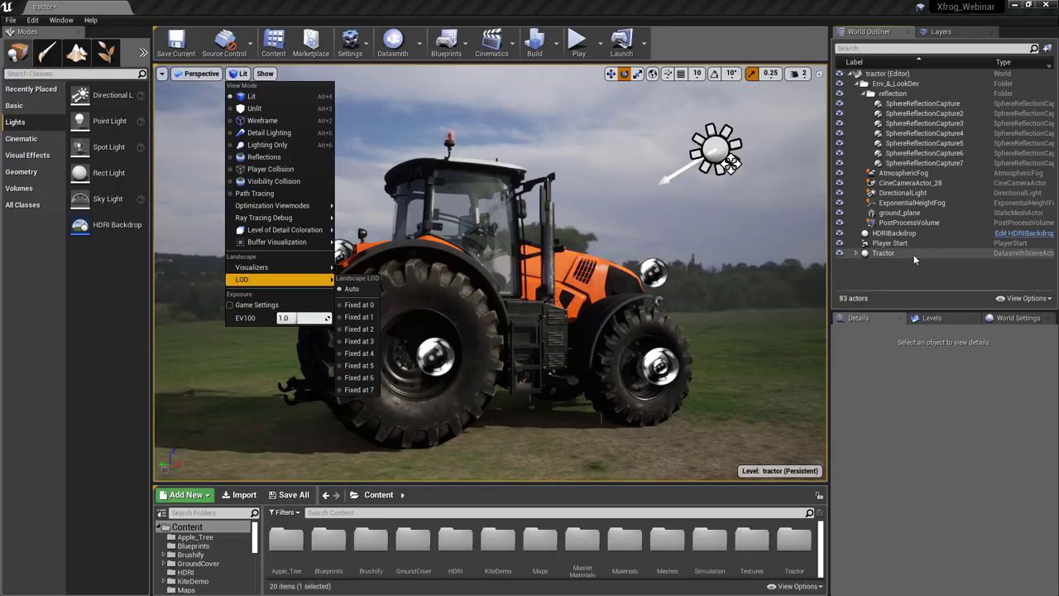
Raise the HDRIBackdrop Intensity from 1.0 toward 2.0 and check the viewport's EV100 exposure
{"action": "left_click", "coordinate": [900, 234]}
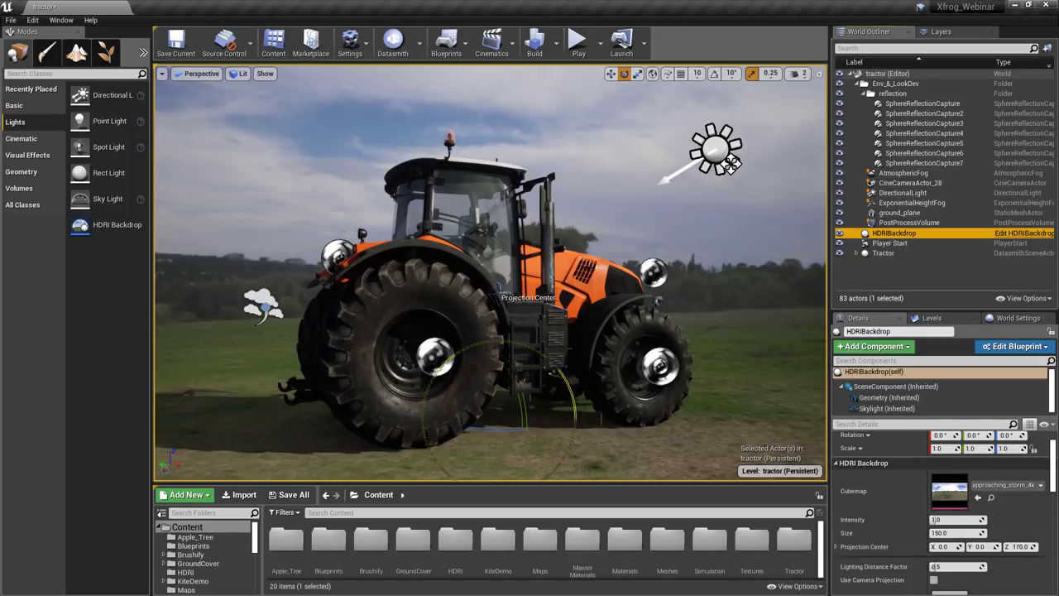
{"action": "left_click", "coordinate": [953, 520]}
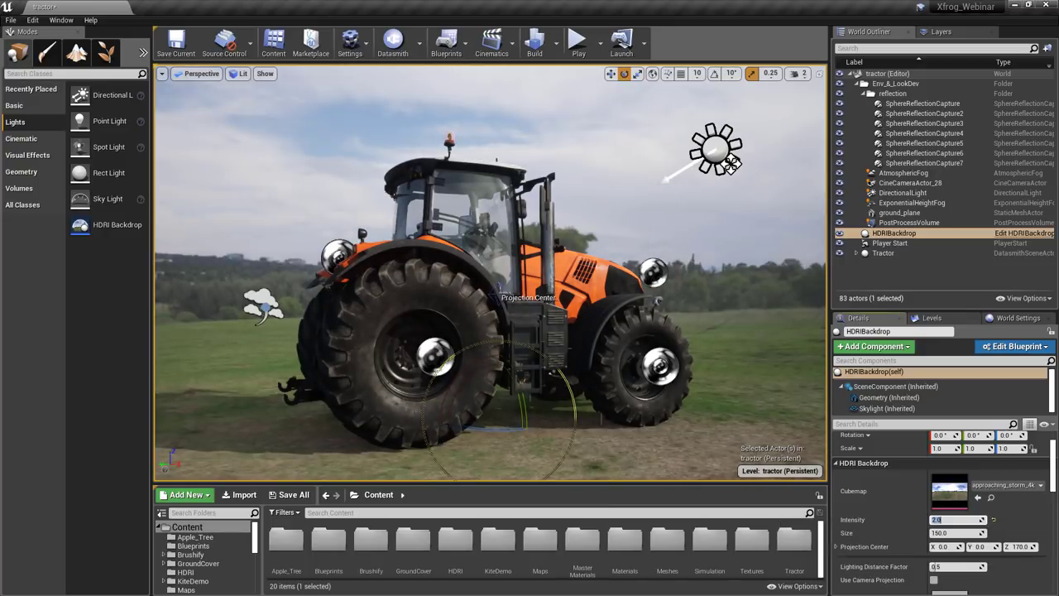
{"action": "left_click", "coordinate": [239, 73]}
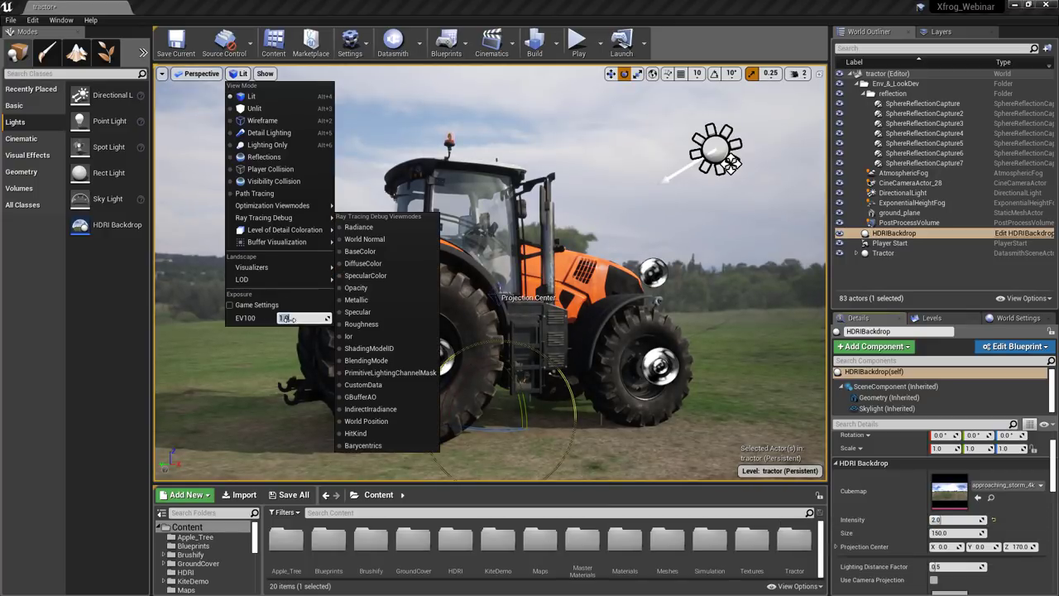
{"action": "left_click", "coordinate": [290, 319]}
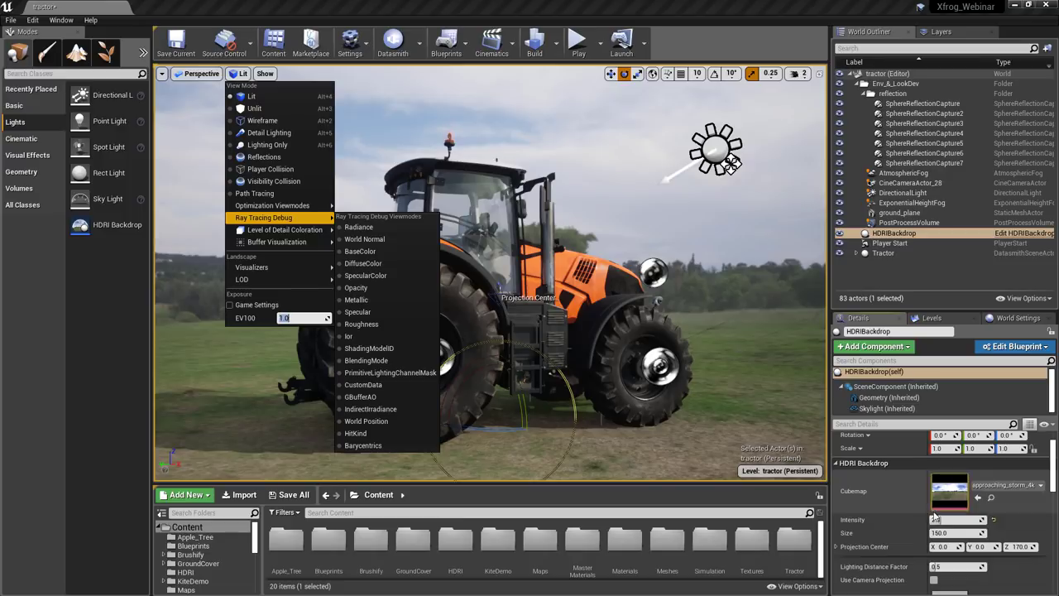
{"action": "left_click", "coordinate": [934, 514]}
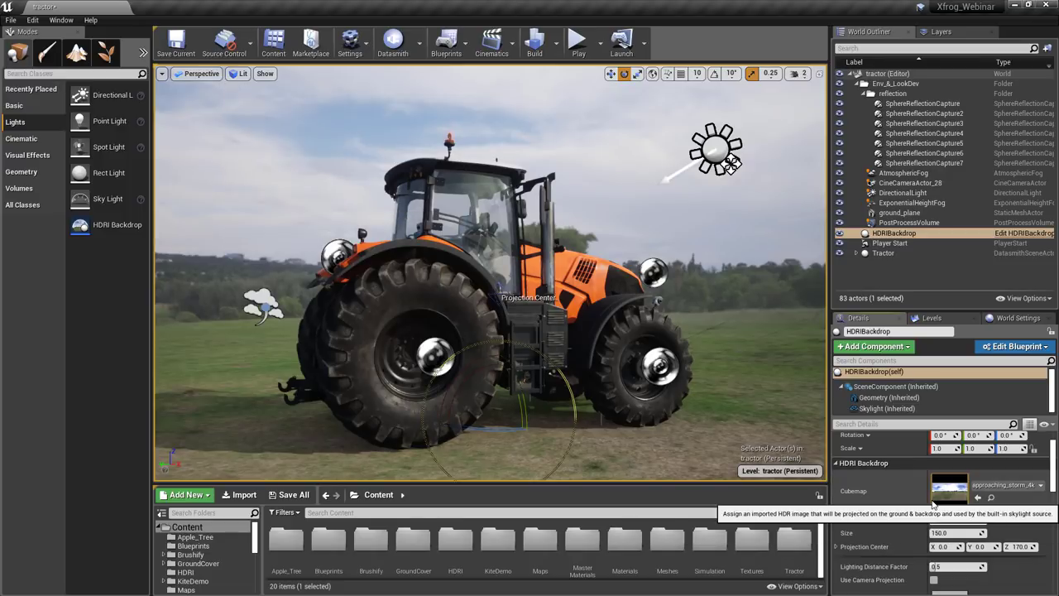
{"action": "middle_click_drag", "start_coordinate": [732, 164], "coordinate": [718, 146]}
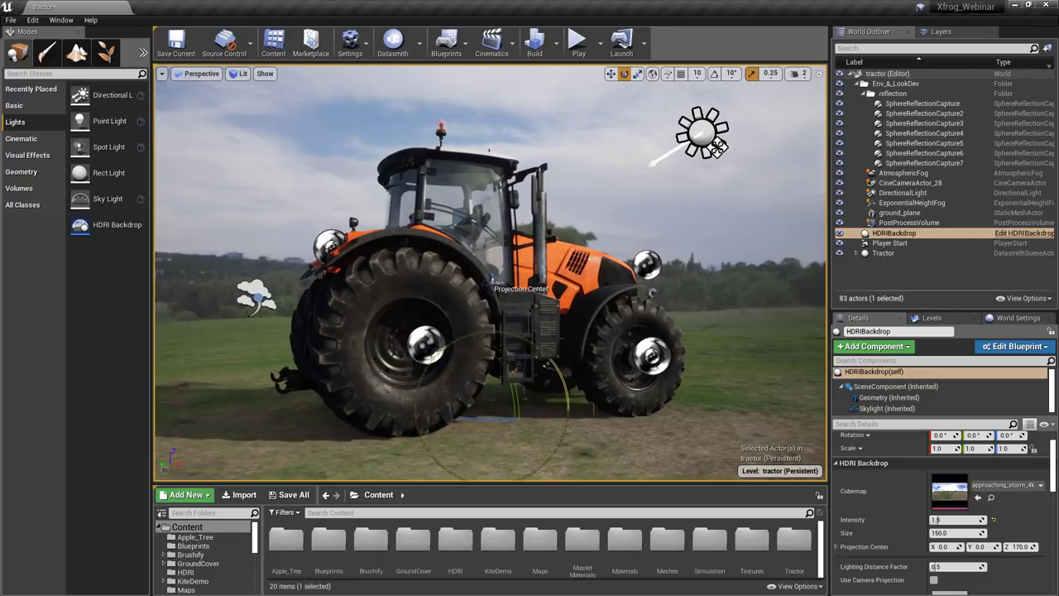